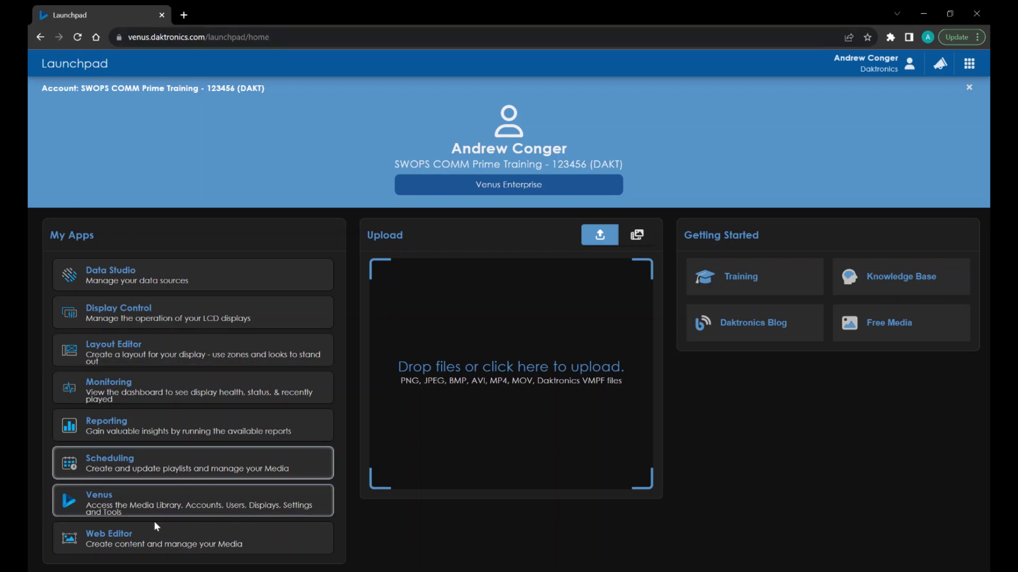
# Open the Web Editor app and its Media Library, which lists 20 of 398 media files.
pyautogui.click(144, 534)
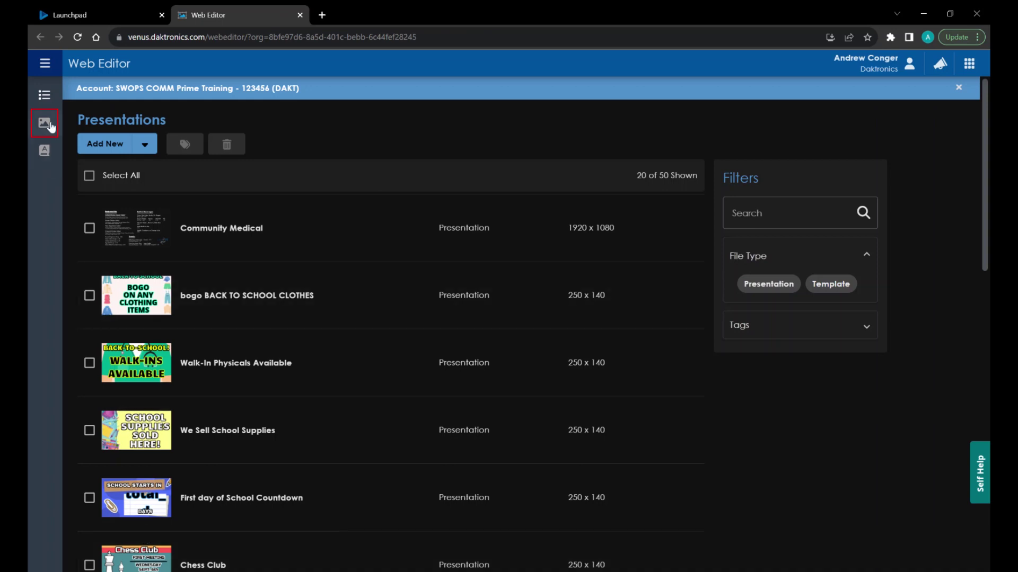
pyautogui.click(47, 122)
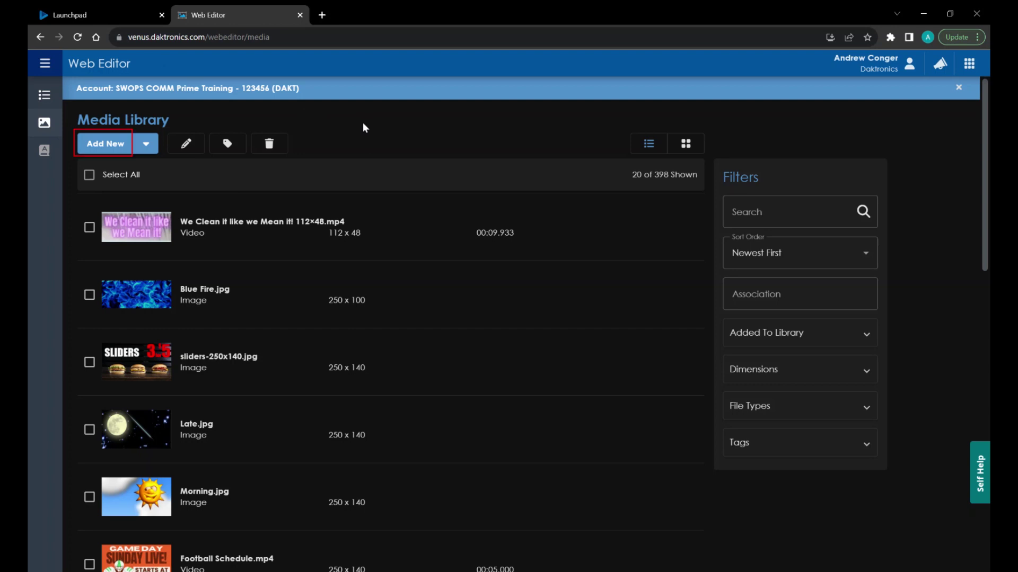
# Upload 140 Creepy Moon.png and 140 Red Eyes.png from the Halloween folder into the media library.
pyautogui.click(109, 148)
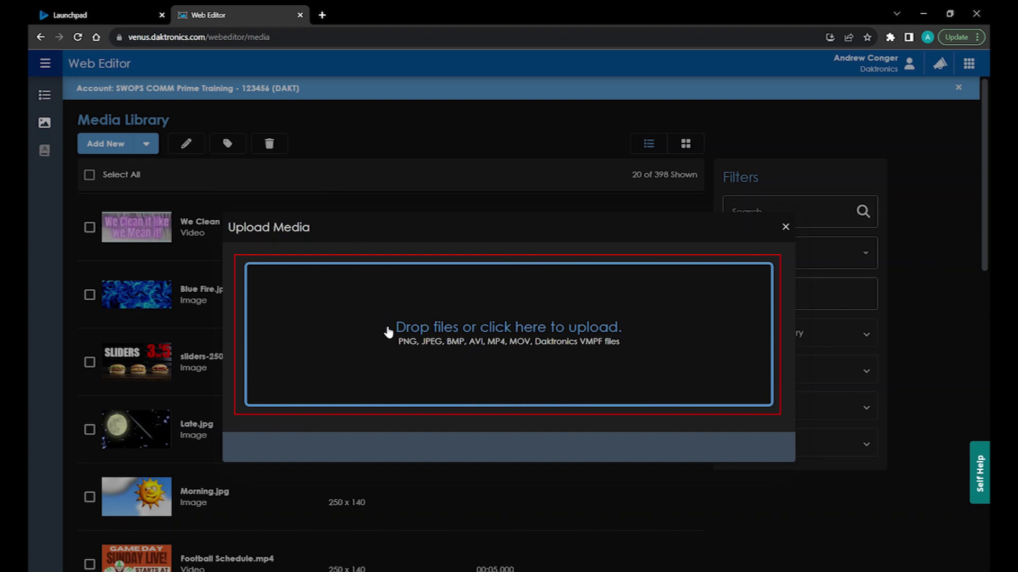
pyautogui.hotkey('alt', 'Tab')
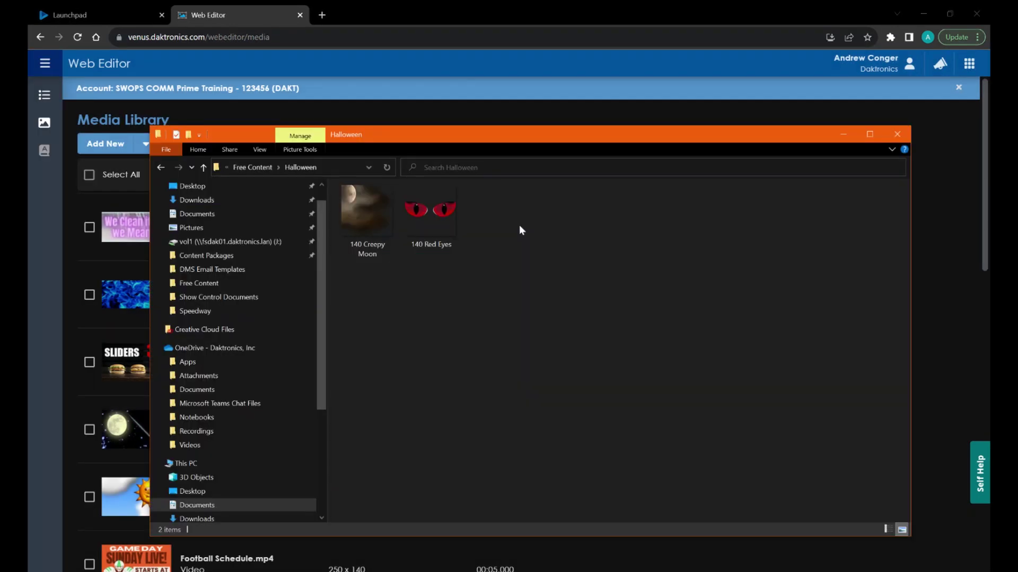
pyautogui.moveTo(513, 224); pyautogui.dragTo(126, 266)
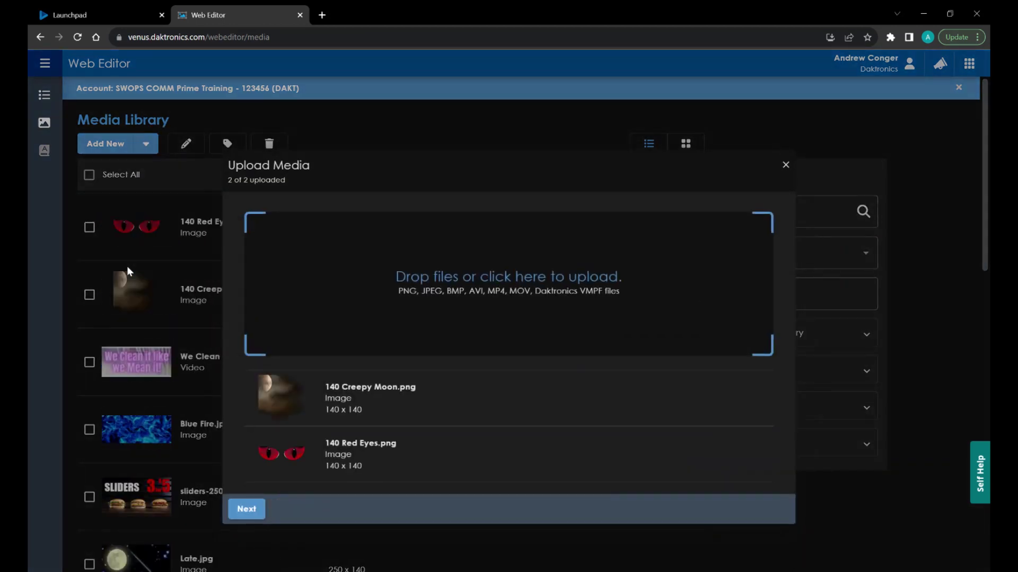
pyautogui.click(256, 510)
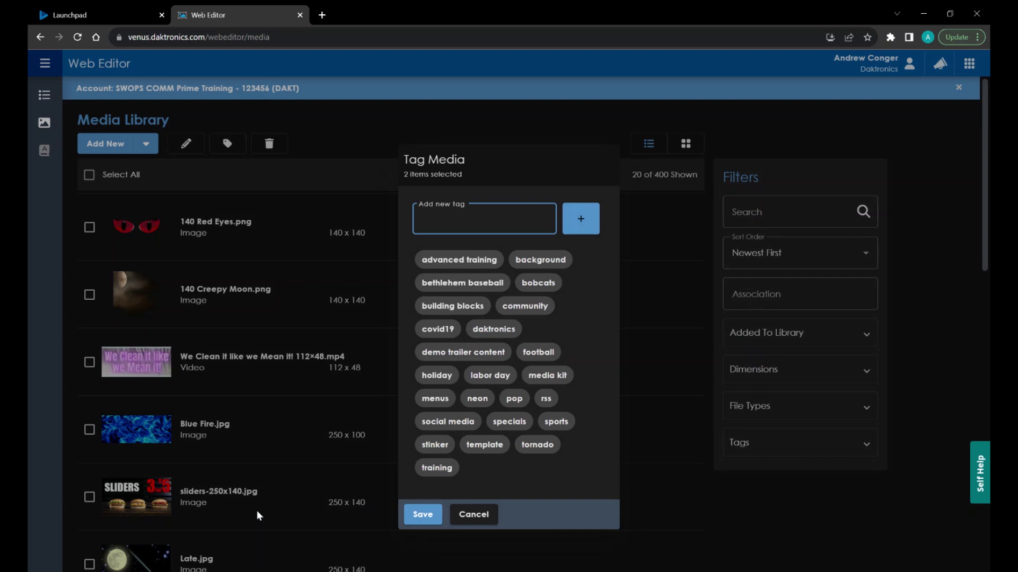
# Tag both Halloween images with a new 'halloween' tag and the existing 'holiday' tag, then save.
pyautogui.write('hallowen')
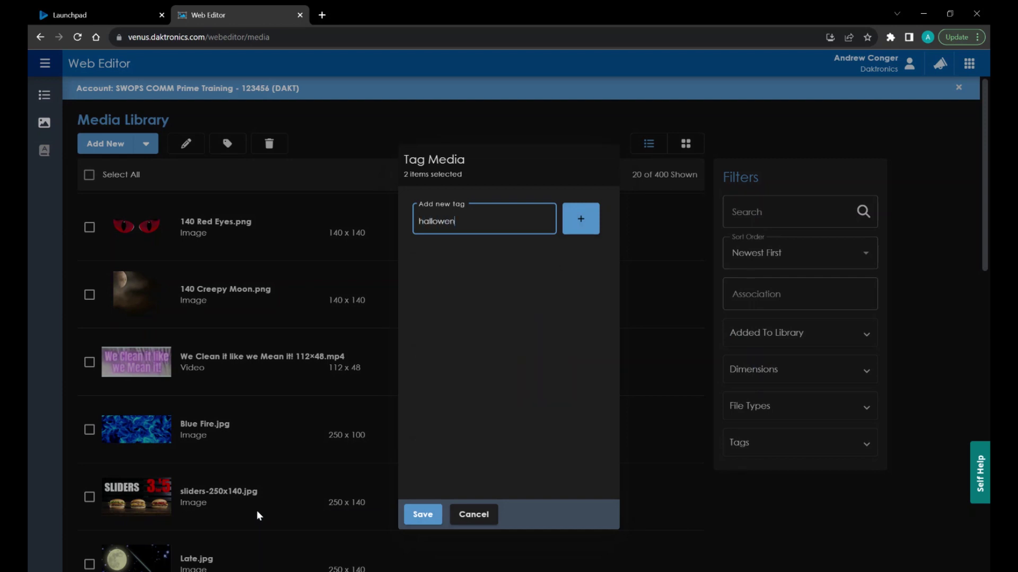
pyautogui.press('BackSpace')
pyautogui.write('en')
pyautogui.click(583, 229)
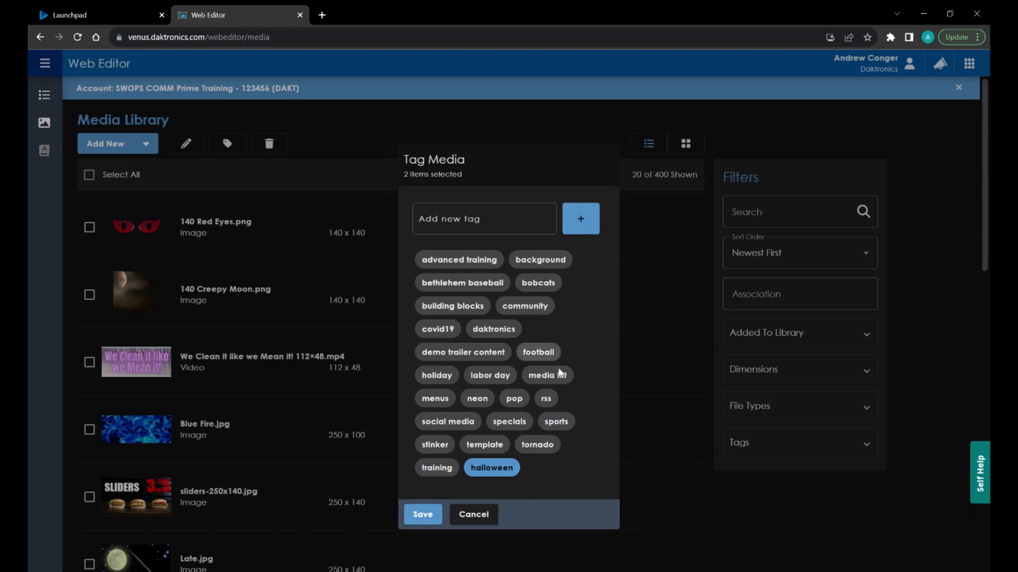
pyautogui.click(449, 376)
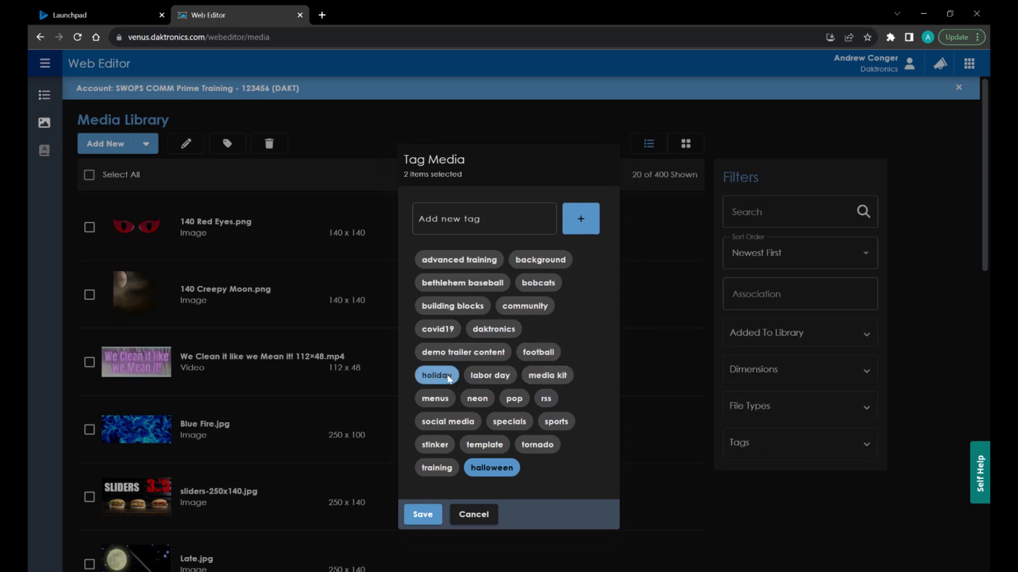
pyautogui.click(429, 515)
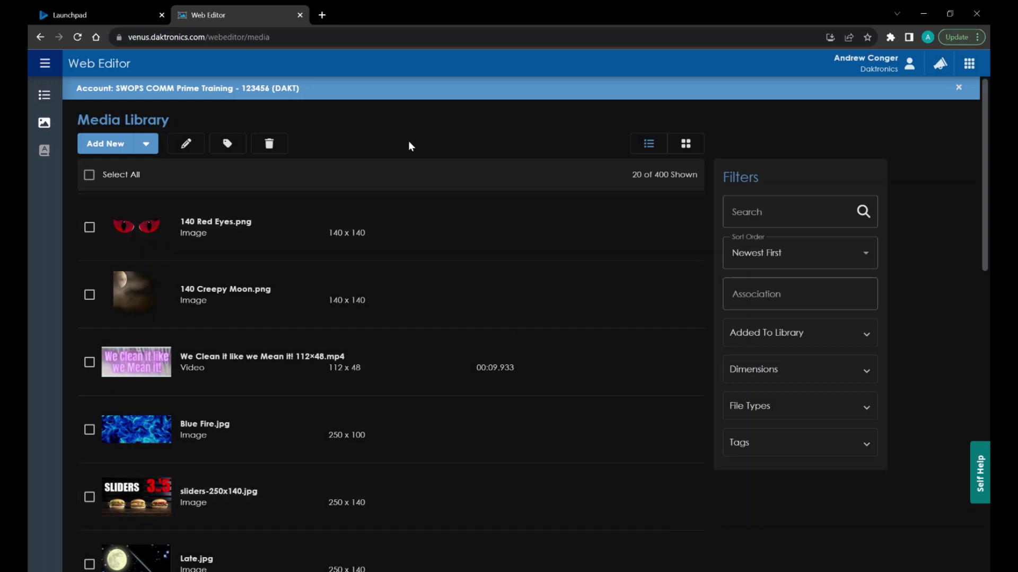
# Go through the Add New options: Upload Files, new Content Studio presentation and free content.
pyautogui.click(149, 148)
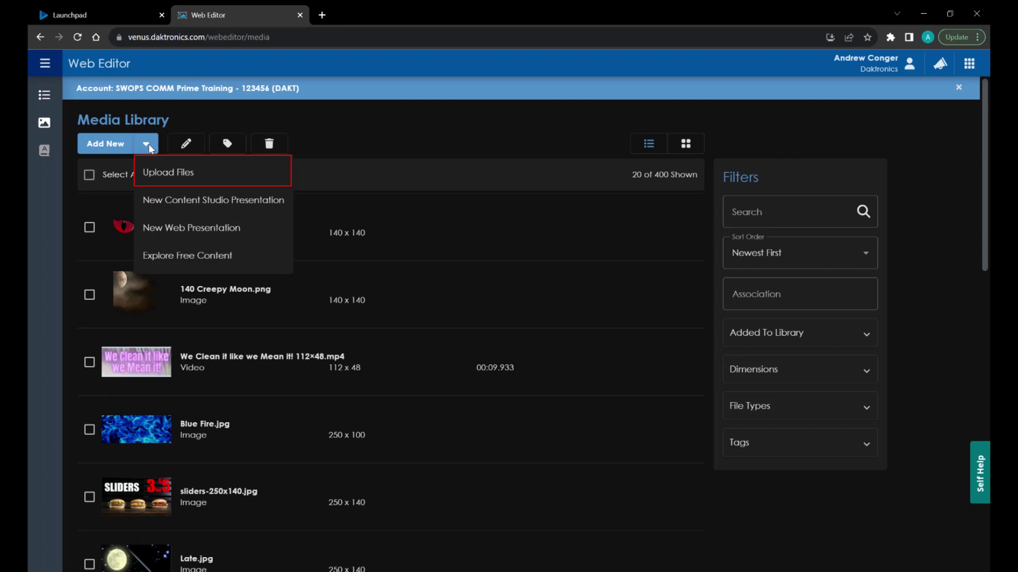
pyautogui.click(228, 176)
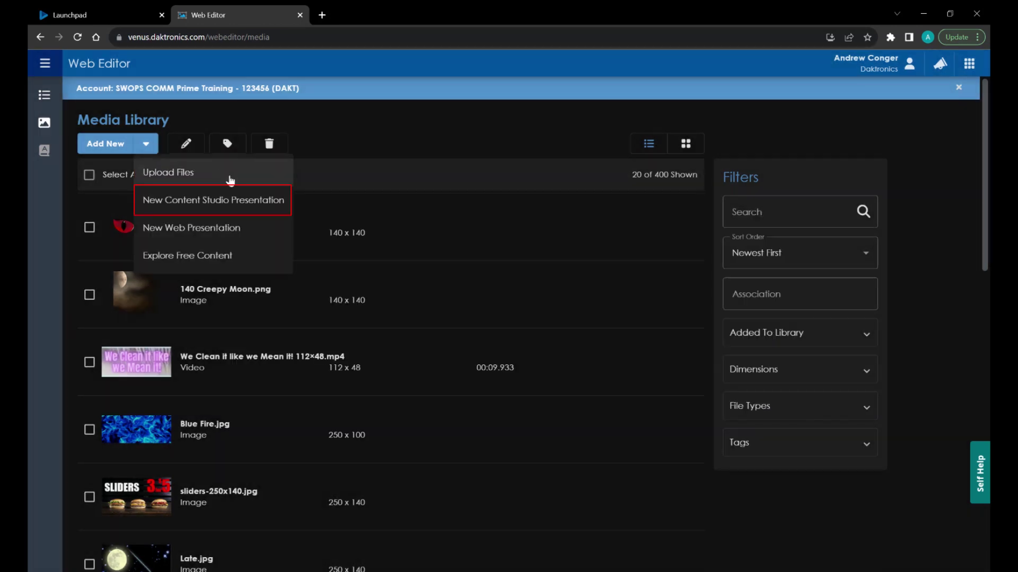
pyautogui.click(245, 206)
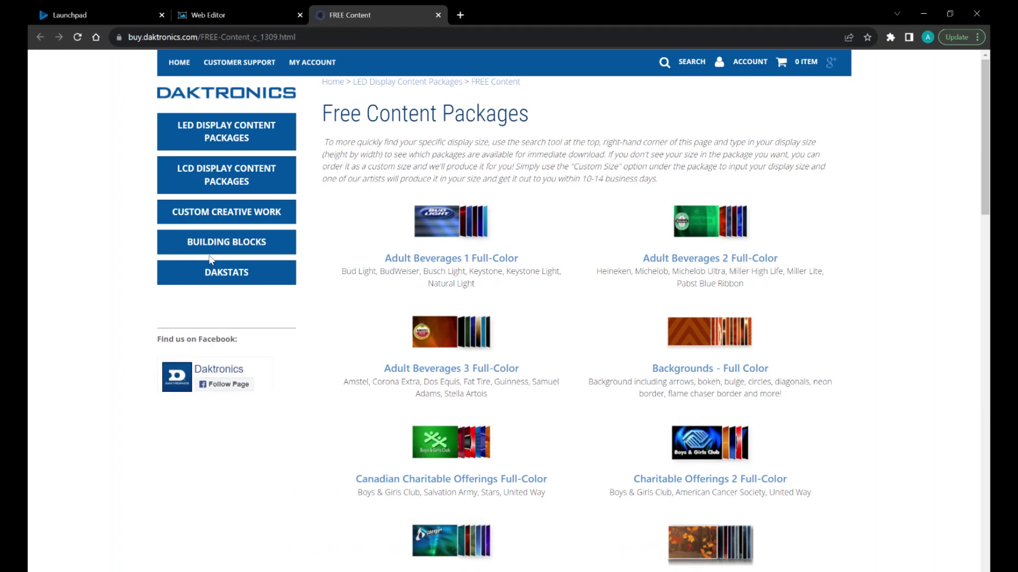
# Close the Free Content tab to return to the Media Library, which now lists 400 files.
pyautogui.click(438, 15)
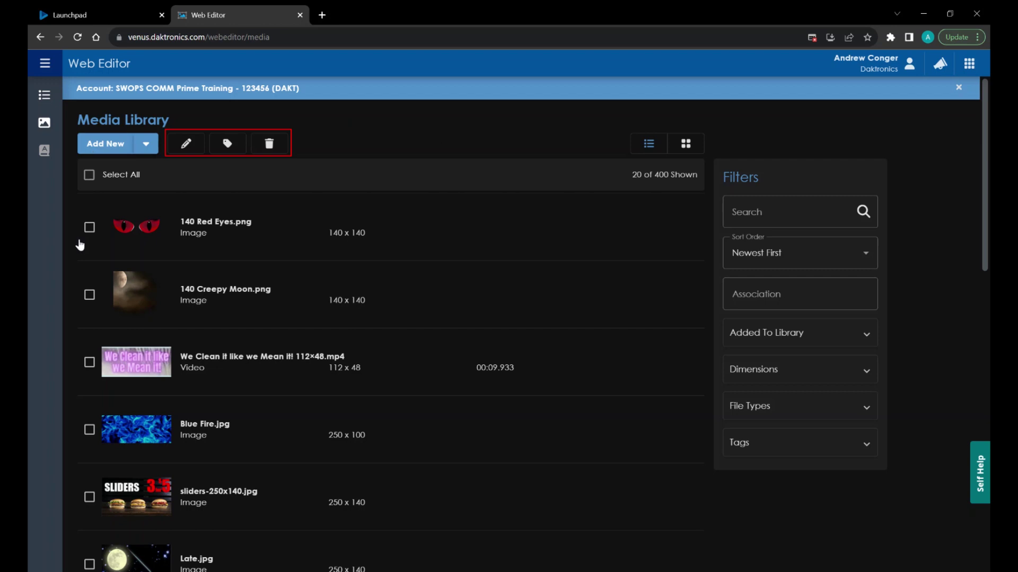
# Select 140 Red Eyes.png and 140 Creepy Moon.png together for editing.
pyautogui.click(90, 228)
pyautogui.click(90, 295)
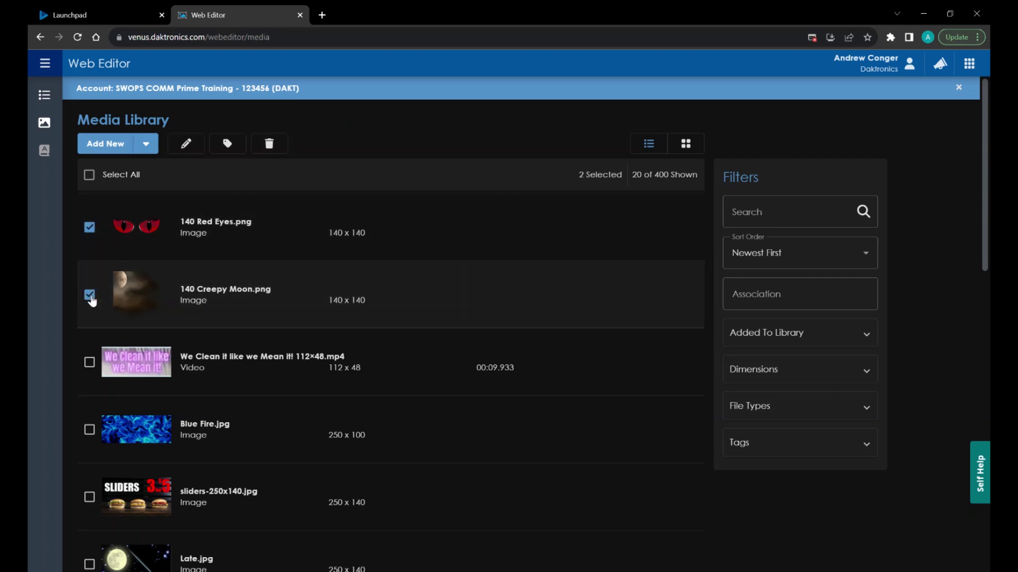
pyautogui.click(187, 144)
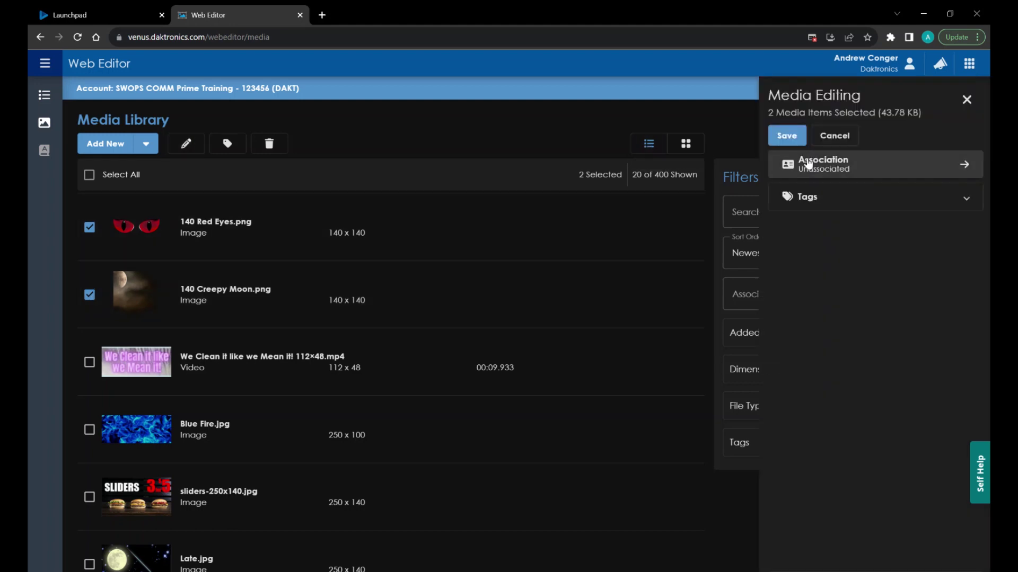
# Review the images' association options and halloween/holiday tags, then close the panel without changes.
pyautogui.click(833, 170)
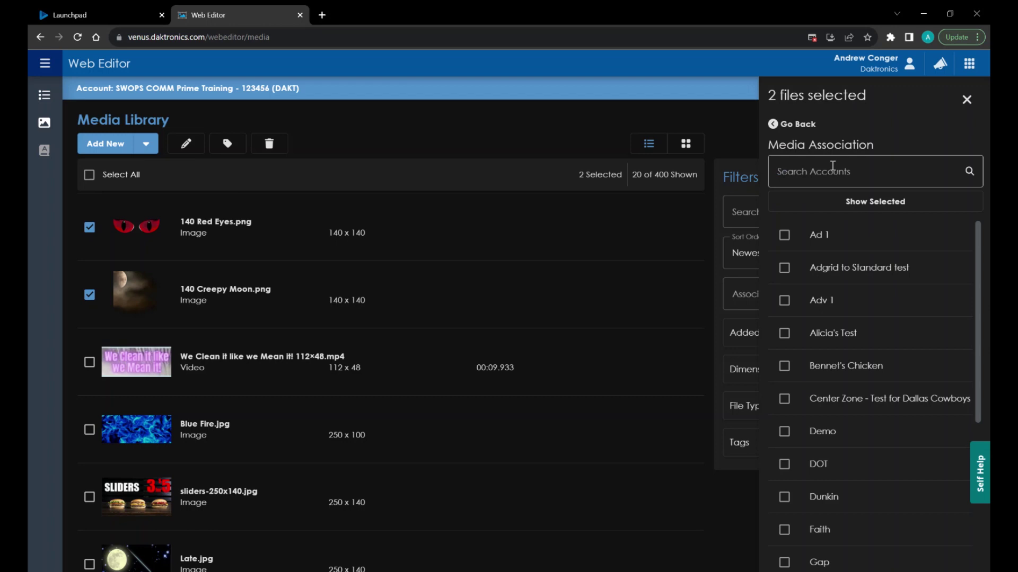
pyautogui.click(793, 124)
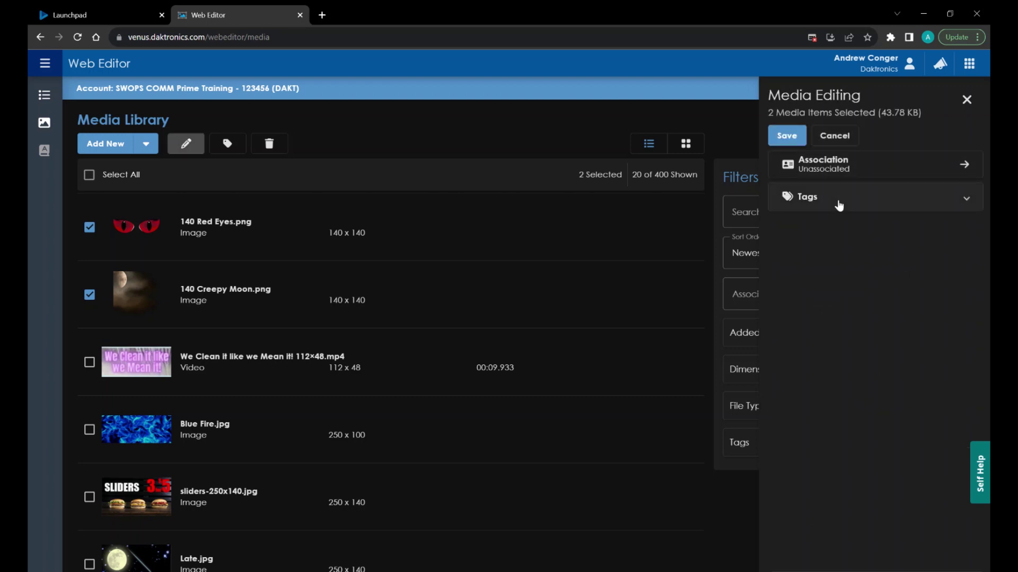
pyautogui.click(839, 206)
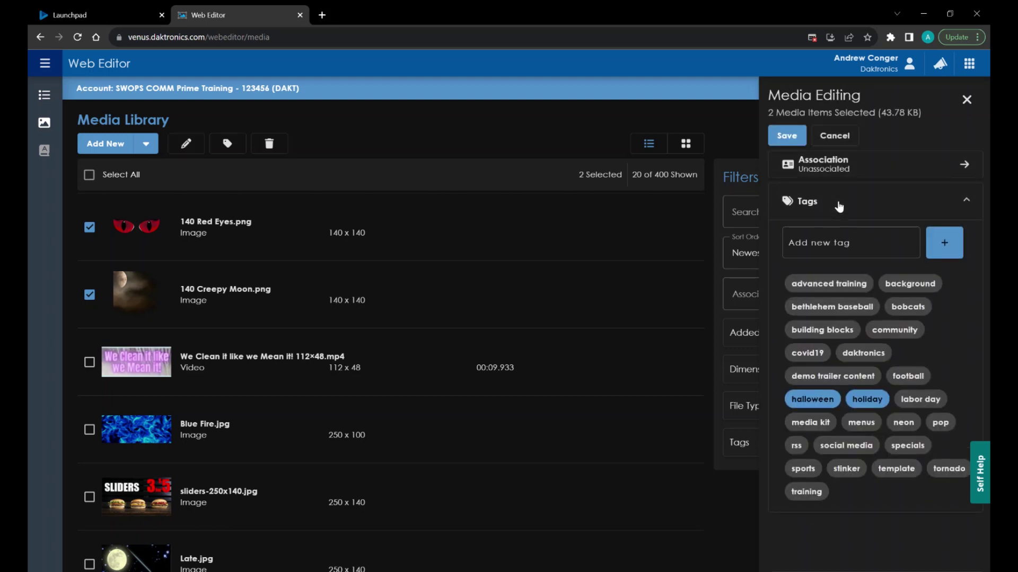
pyautogui.click(834, 136)
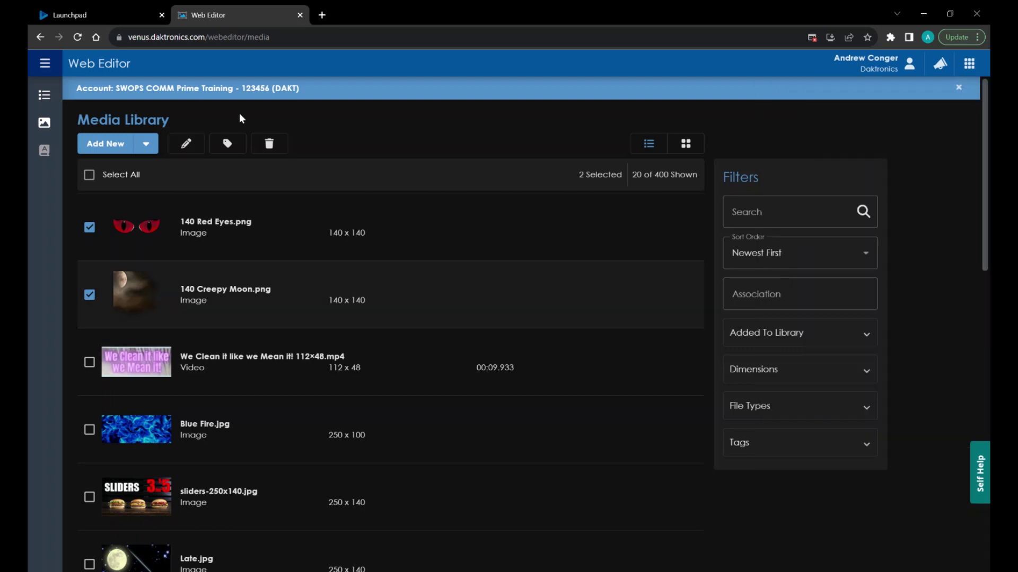
# Permanently delete 140 Red Eyes.png and 140 Creepy Moon.png, confirming in the Delete Media dialog.
pyautogui.click(233, 142)
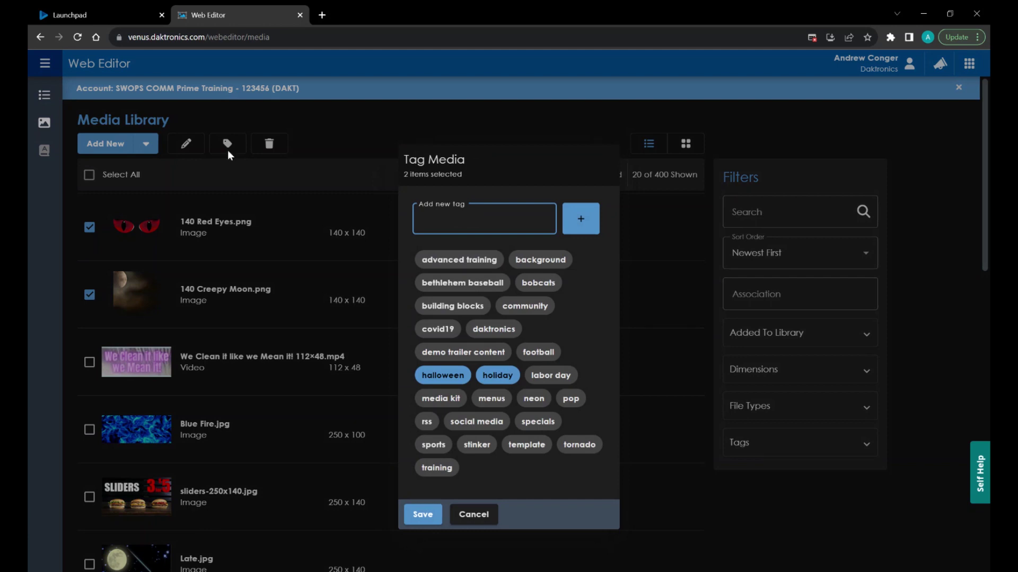
pyautogui.click(227, 151)
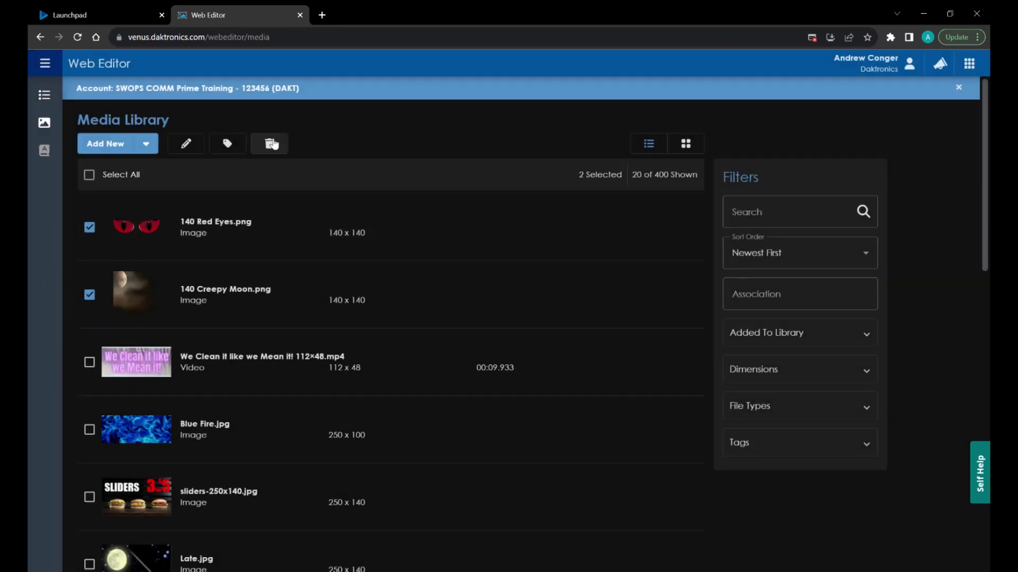
pyautogui.click(271, 141)
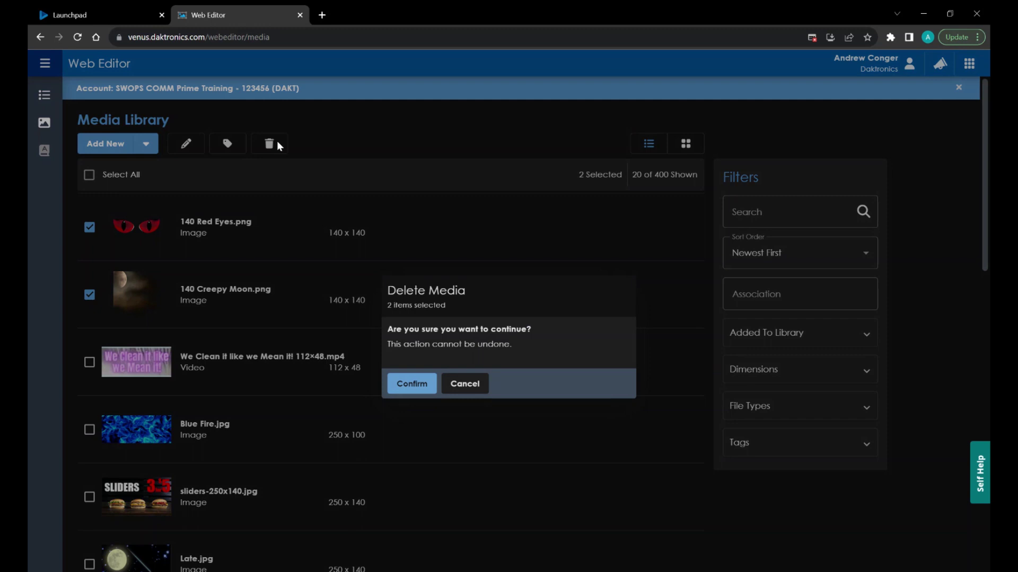
pyautogui.click(419, 388)
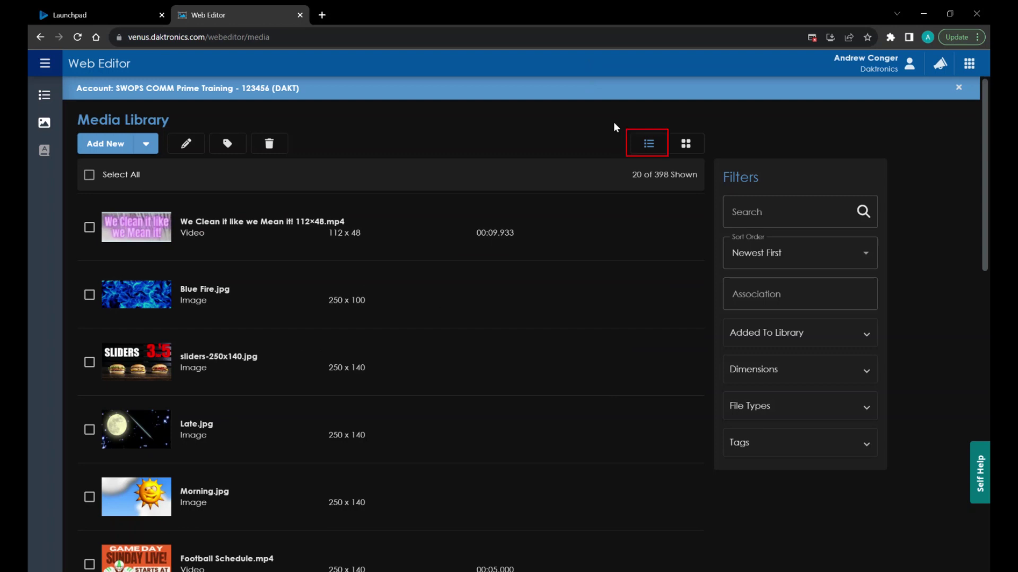
# Switch the library to list view and open details for We Clean it like we Mean it! 112×48.mp4.
pyautogui.click(690, 144)
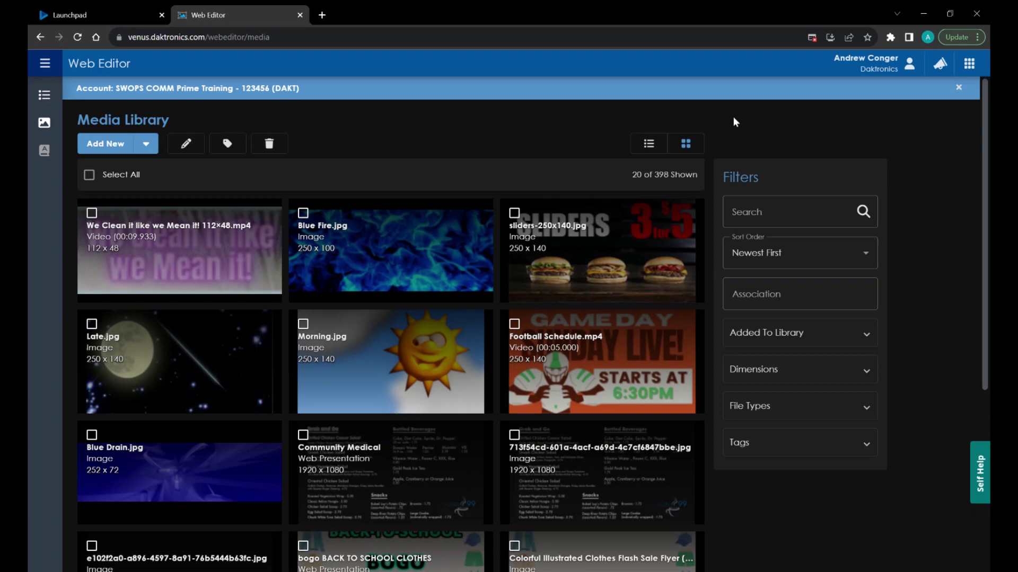
pyautogui.click(649, 143)
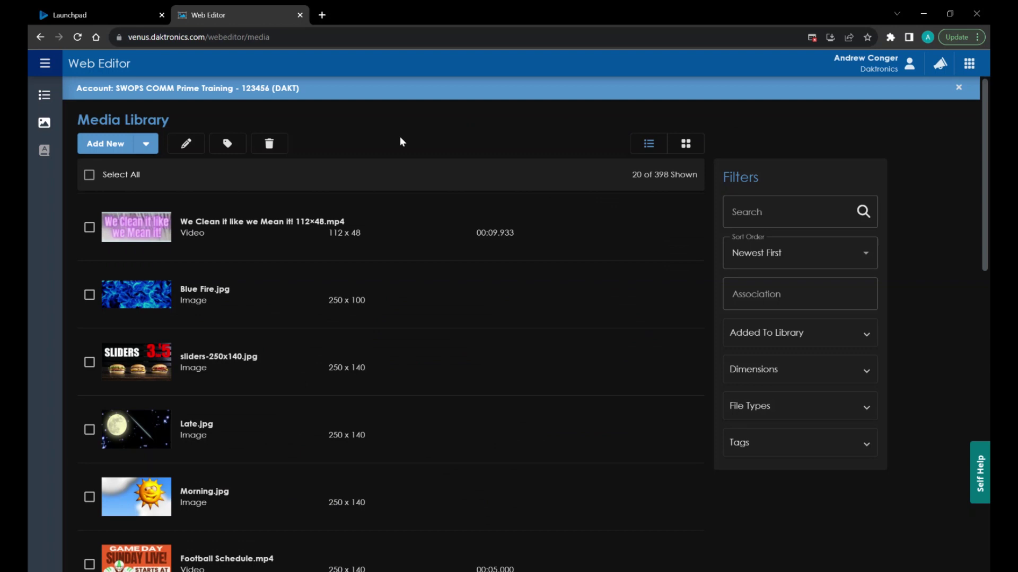
pyautogui.click(144, 234)
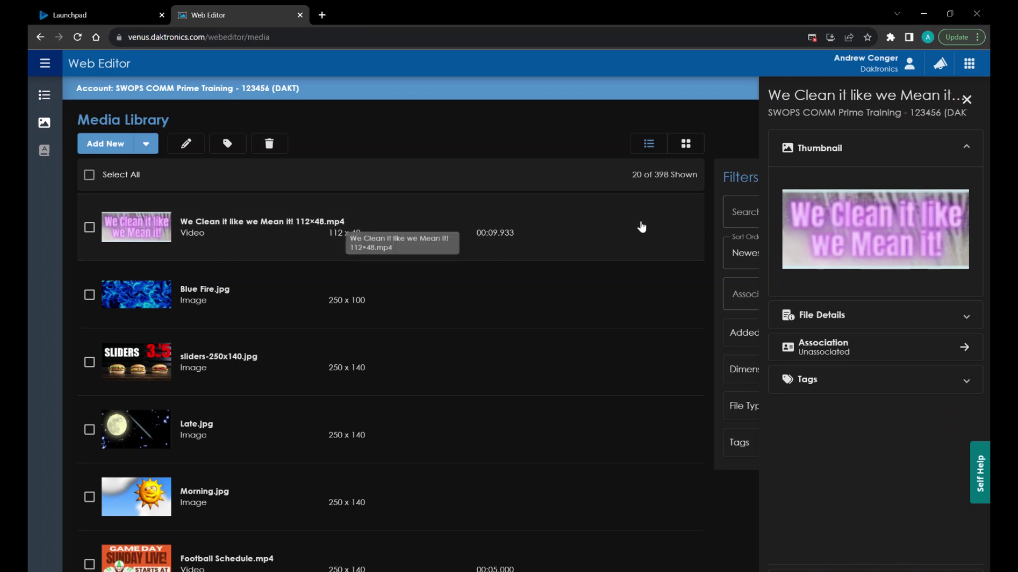
# Inspect the video's association choices, tags and file details, collapsing each section afterwards.
pyautogui.click(822, 352)
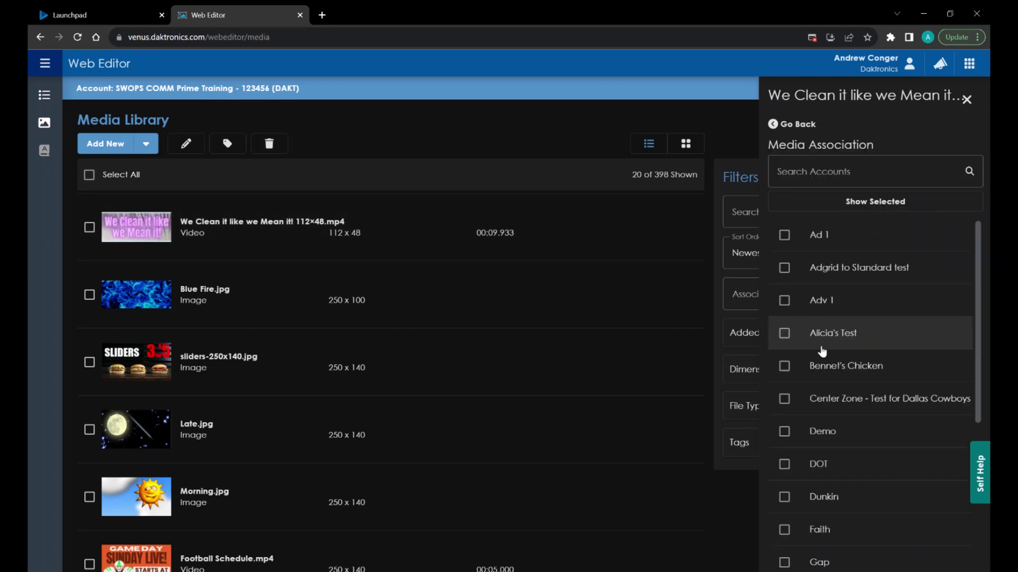
pyautogui.click(798, 125)
pyautogui.click(813, 387)
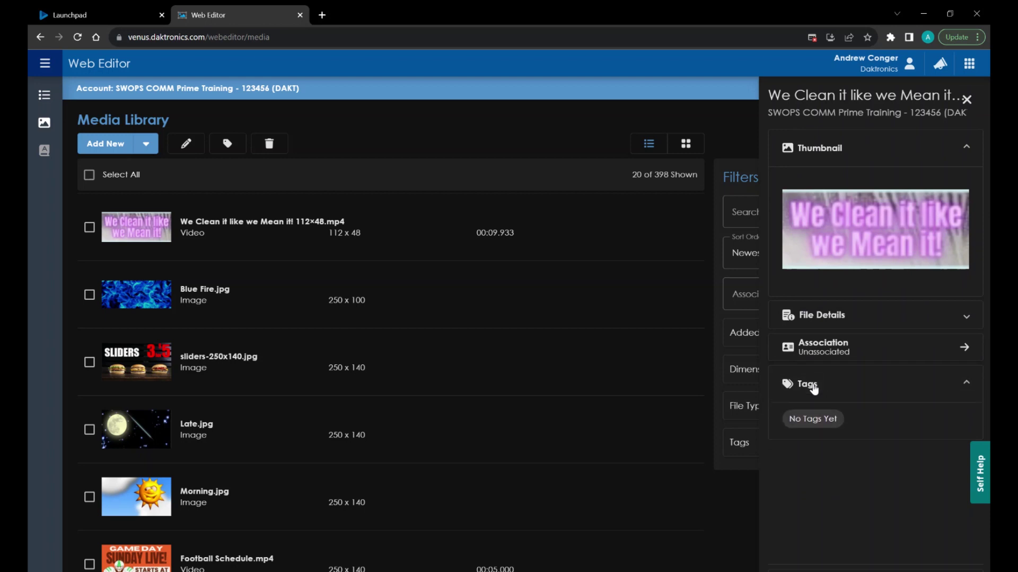
pyautogui.click(814, 388)
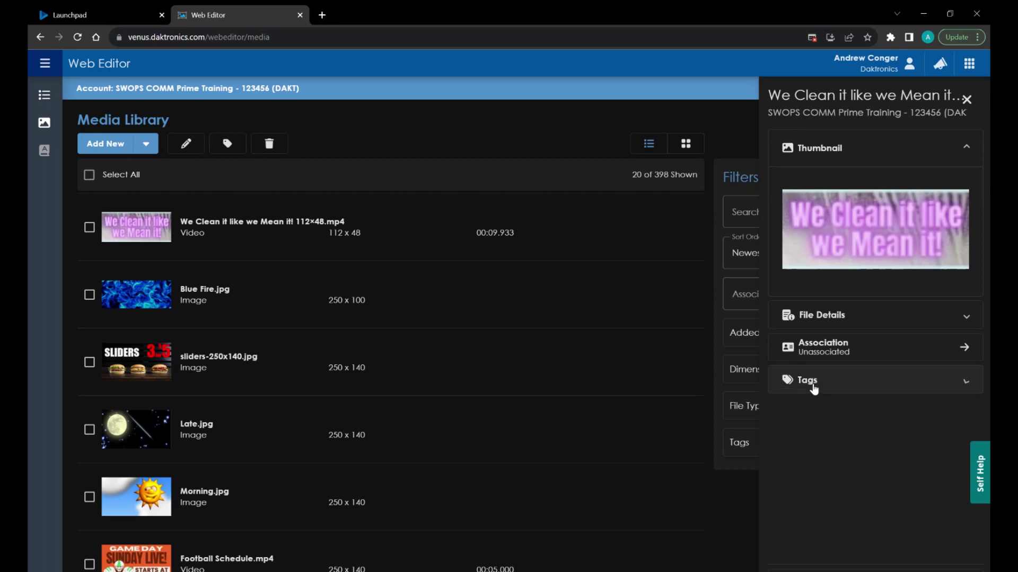
pyautogui.click(831, 324)
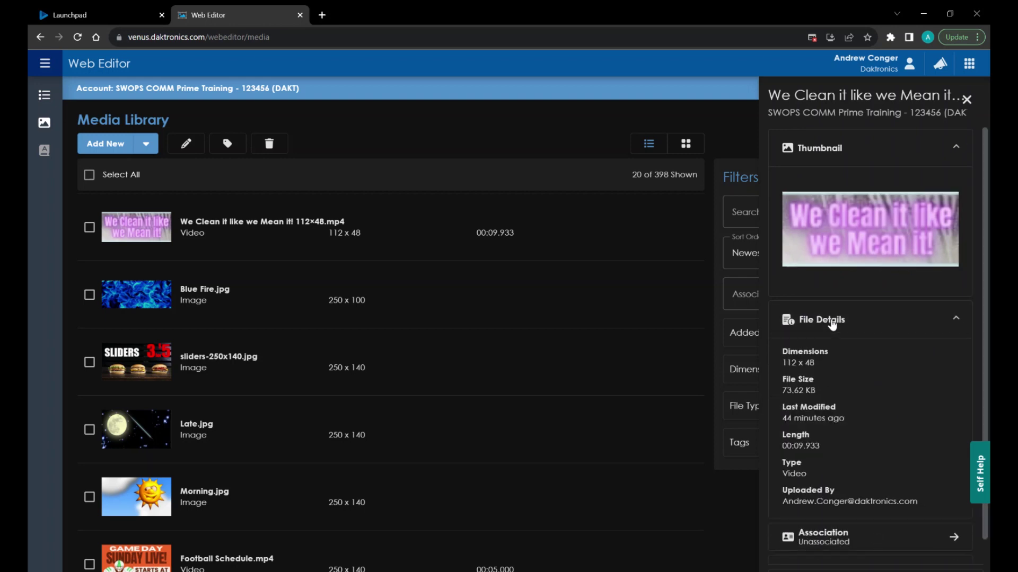
pyautogui.click(832, 323)
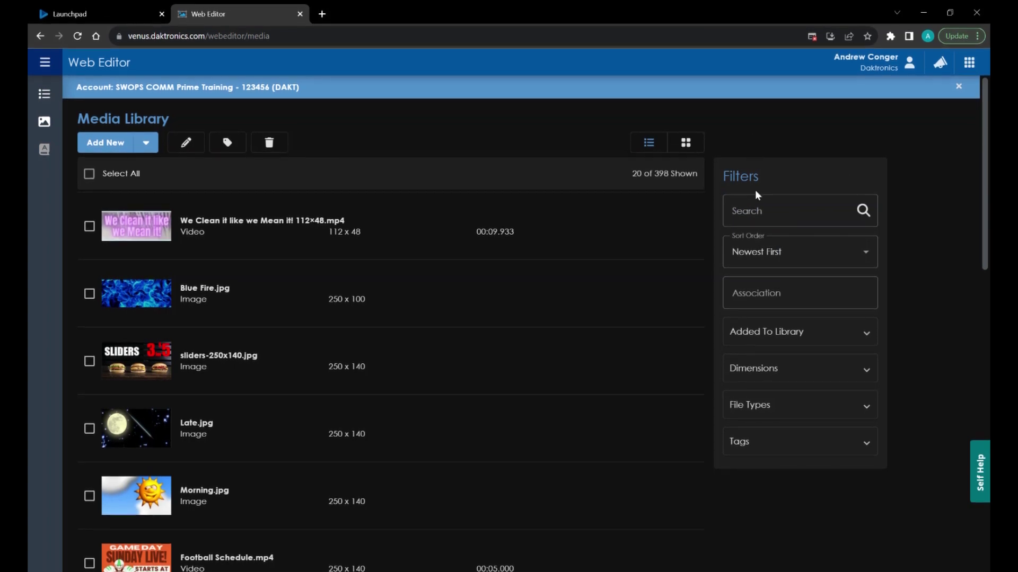
pyautogui.click(757, 211)
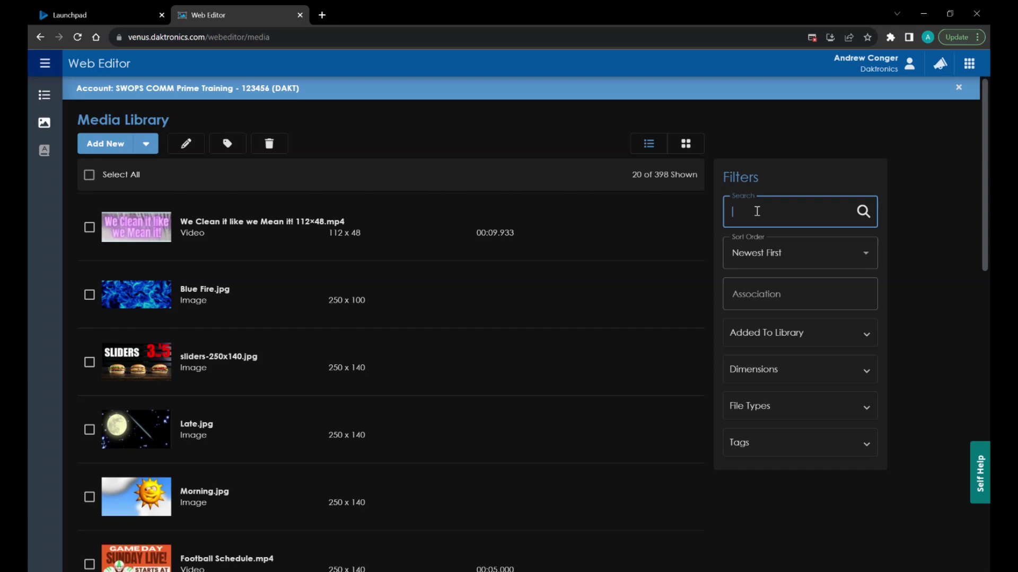
pyautogui.write('snow')
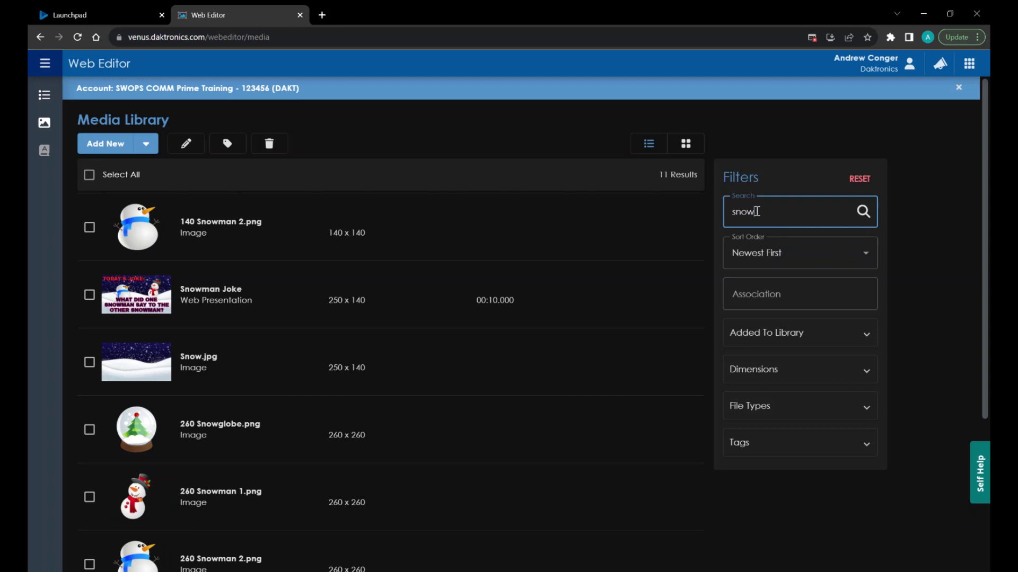
pyautogui.click(859, 179)
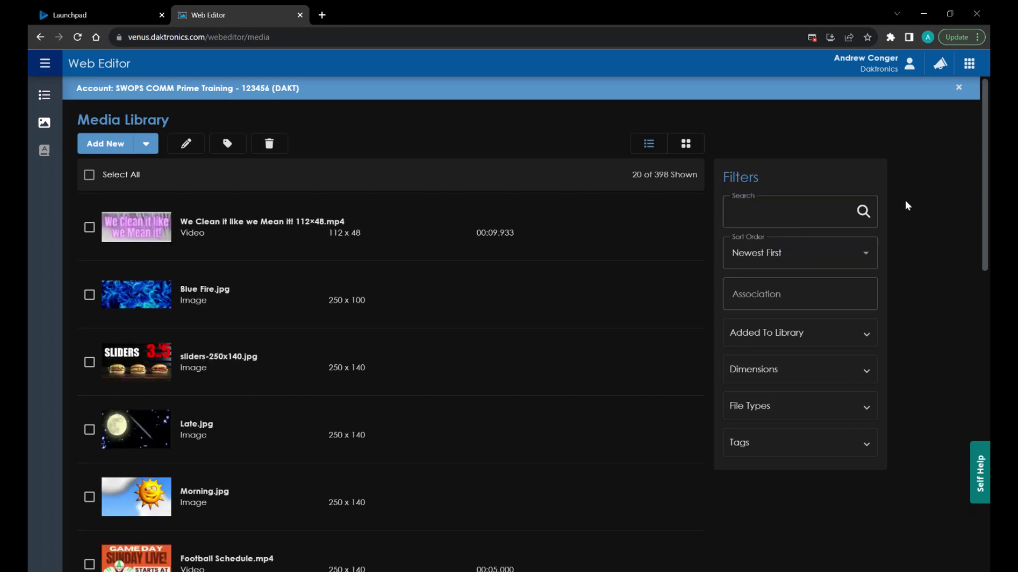
pyautogui.click(840, 262)
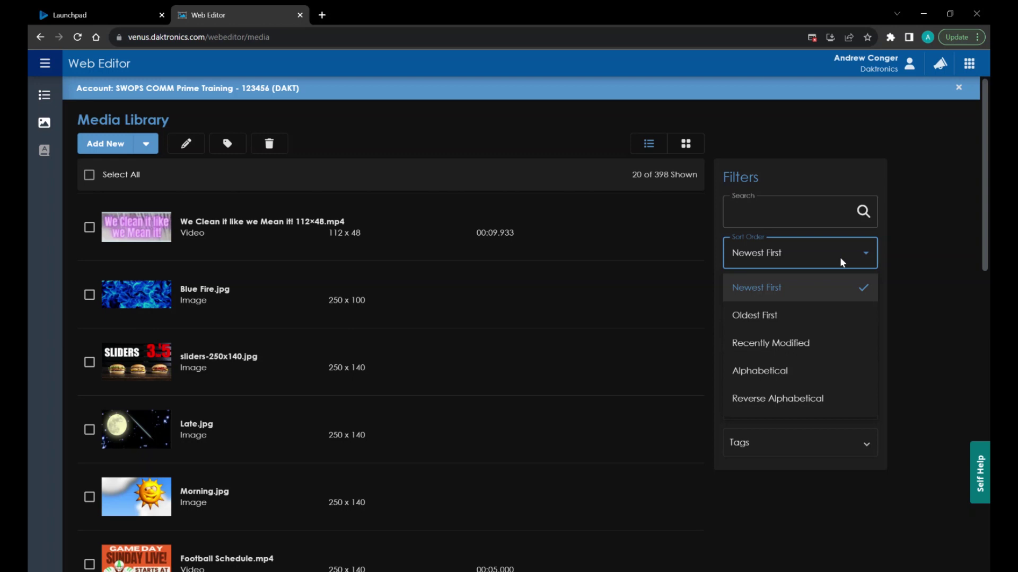
pyautogui.click(872, 298)
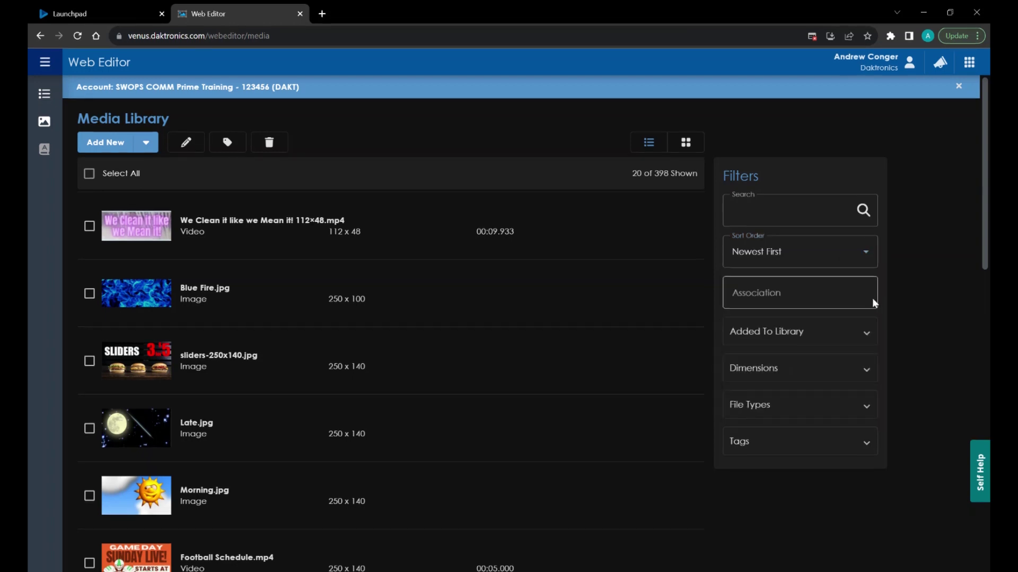
pyautogui.click(872, 298)
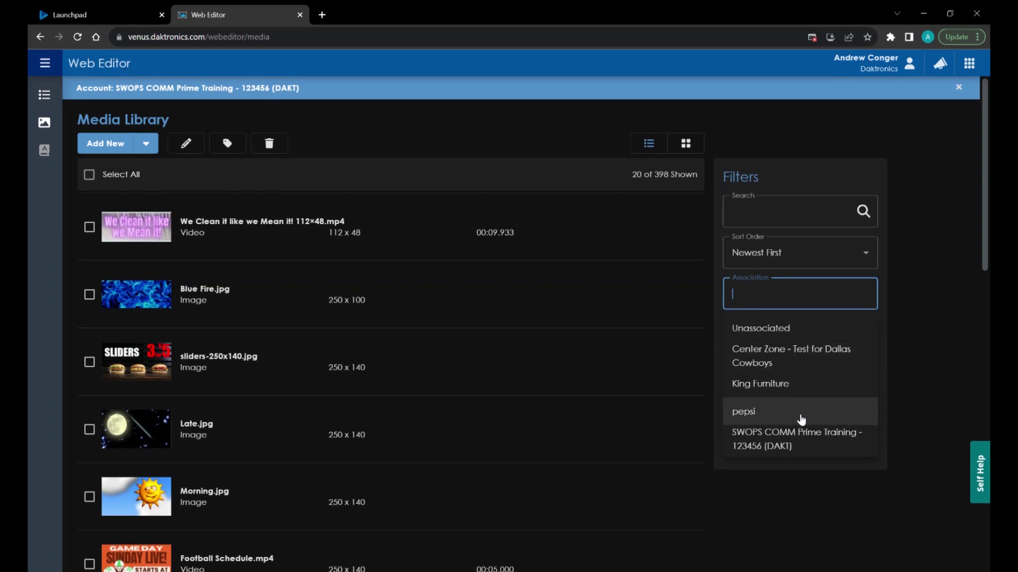
pyautogui.click(793, 444)
pyautogui.click(793, 444)
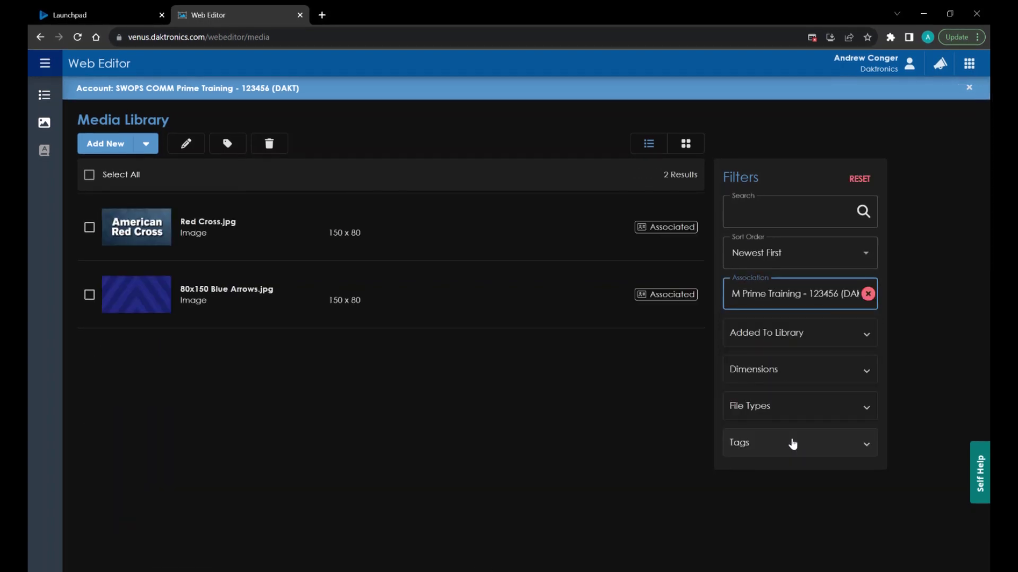
pyautogui.click(868, 293)
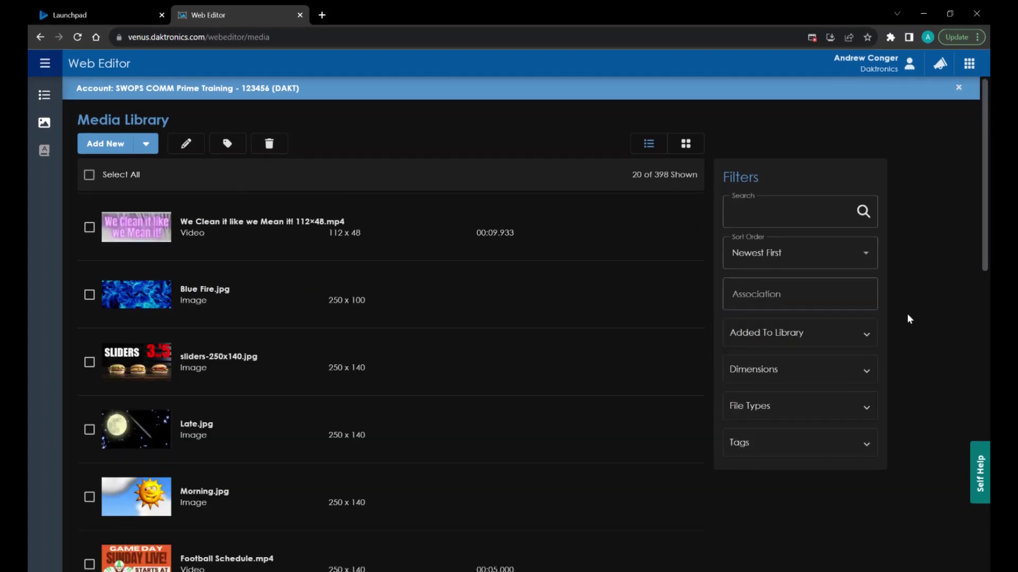
pyautogui.click(835, 330)
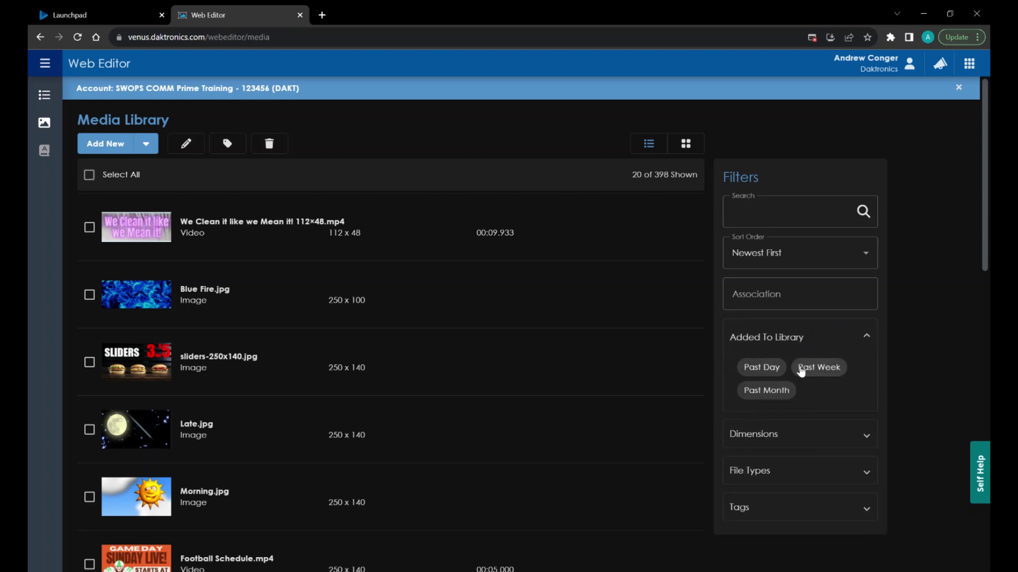
pyautogui.click(826, 336)
pyautogui.click(831, 369)
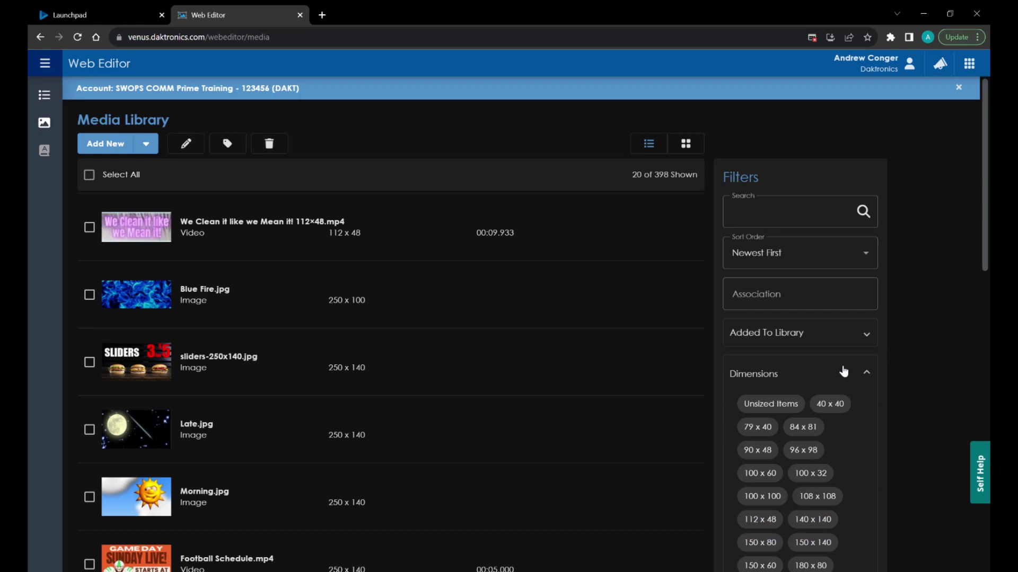
pyautogui.click(843, 372)
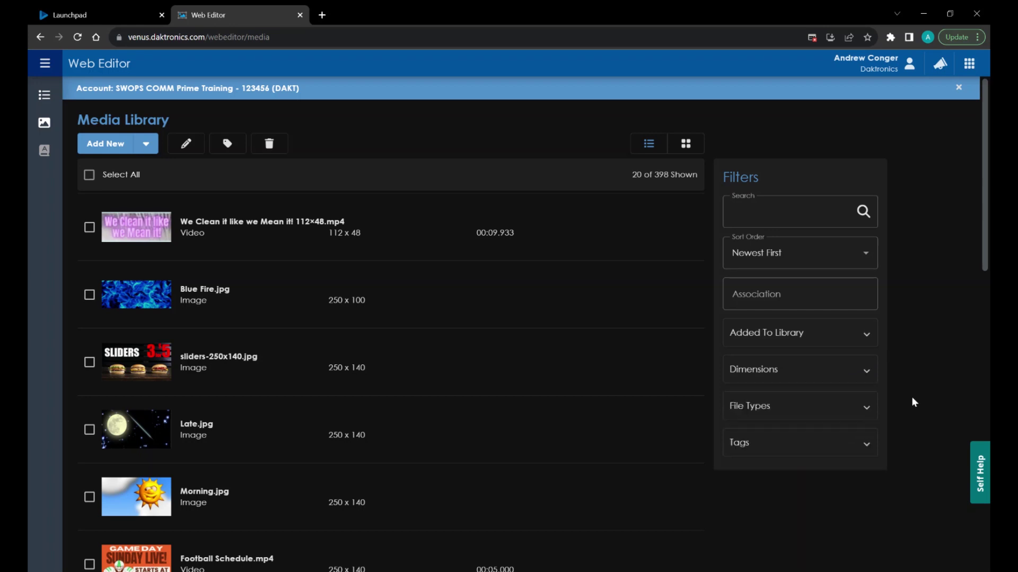
pyautogui.click(838, 409)
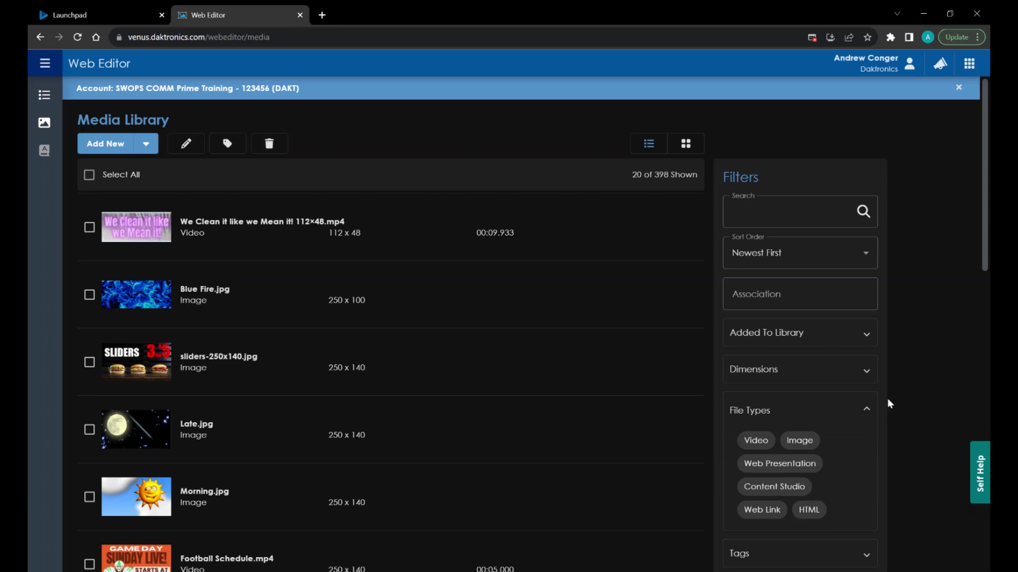
# Filter by the holiday and labor day tags, leaving only Labor Day Grill_text.jpg.
pyautogui.click(866, 408)
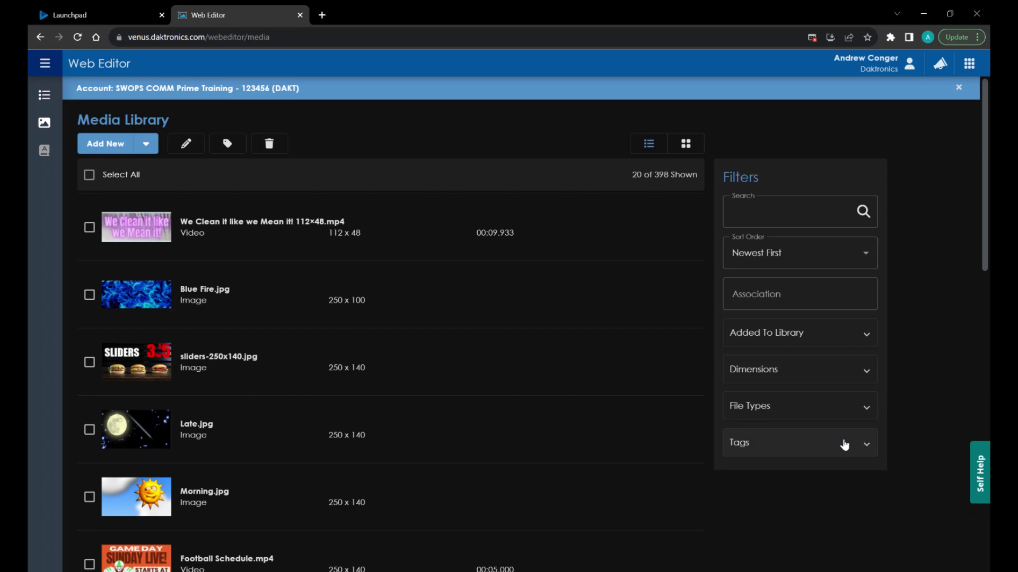
pyautogui.click(866, 446)
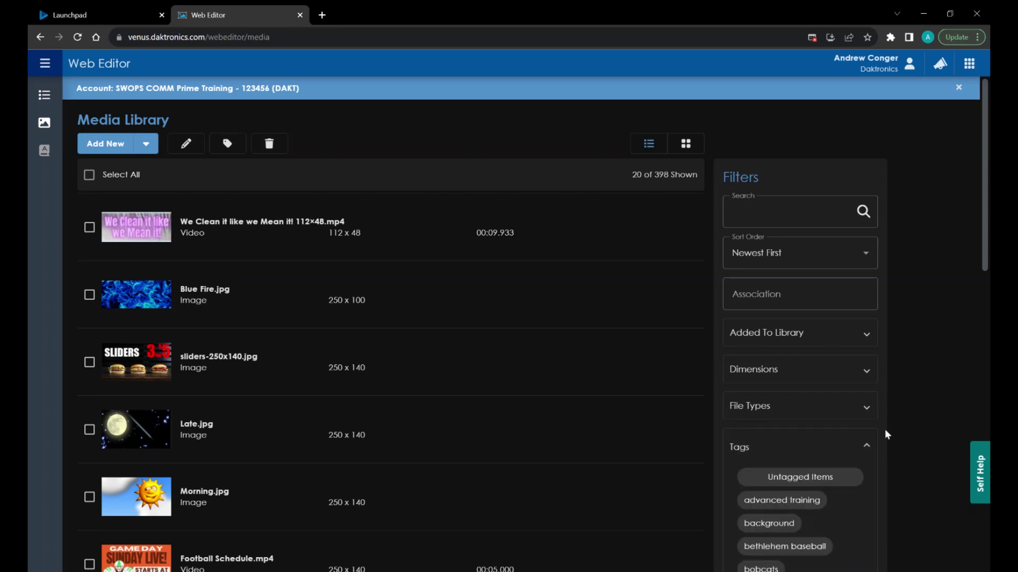
pyautogui.scroll(-2, 857, 435)
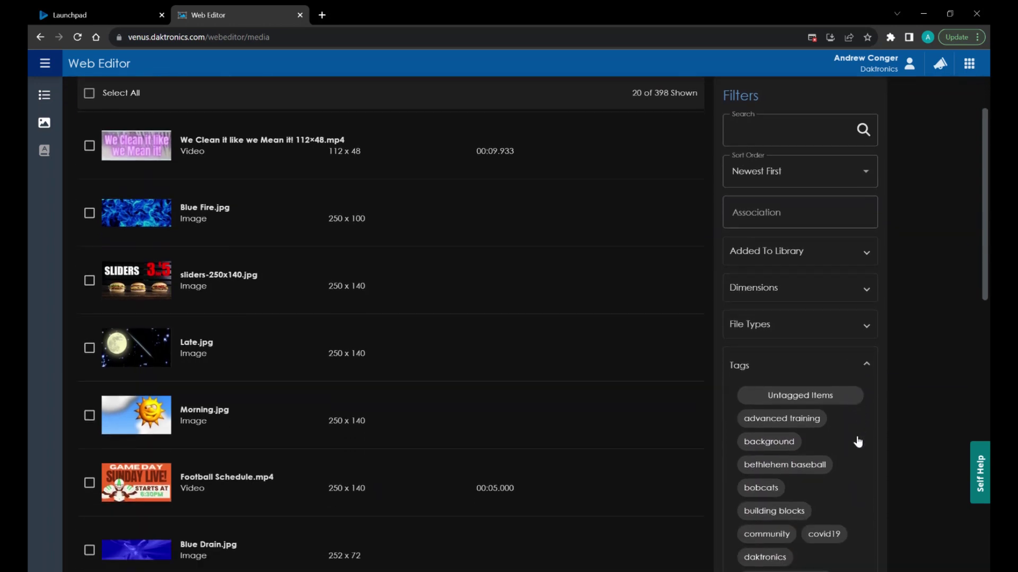
pyautogui.scroll(-1, 857, 437)
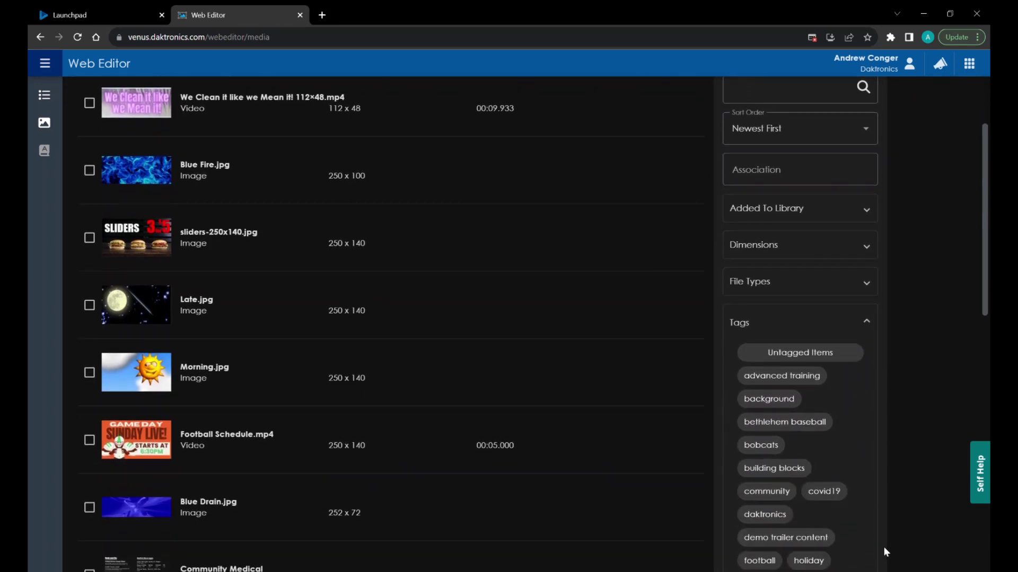
pyautogui.click(809, 561)
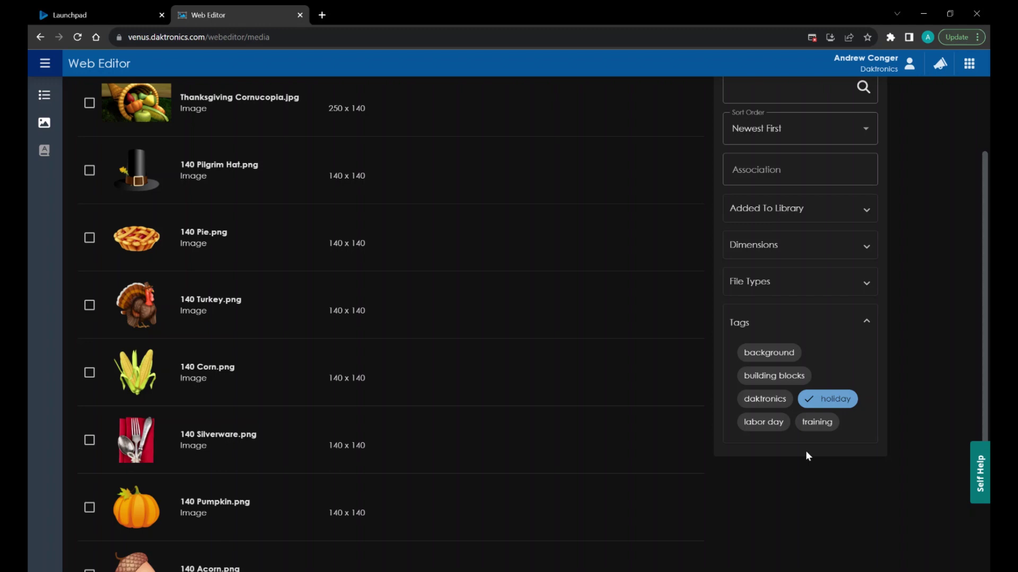
pyautogui.click(769, 421)
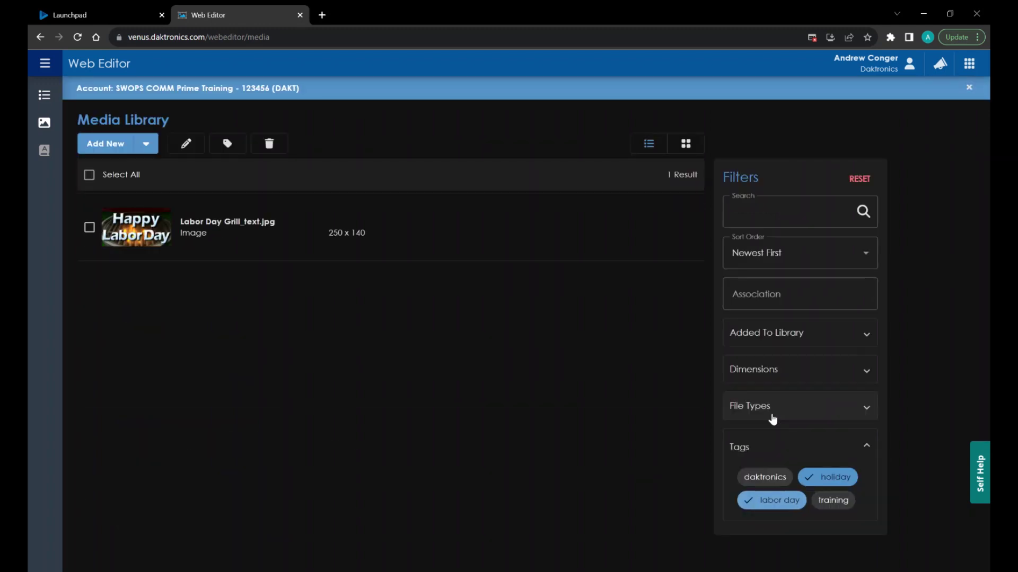